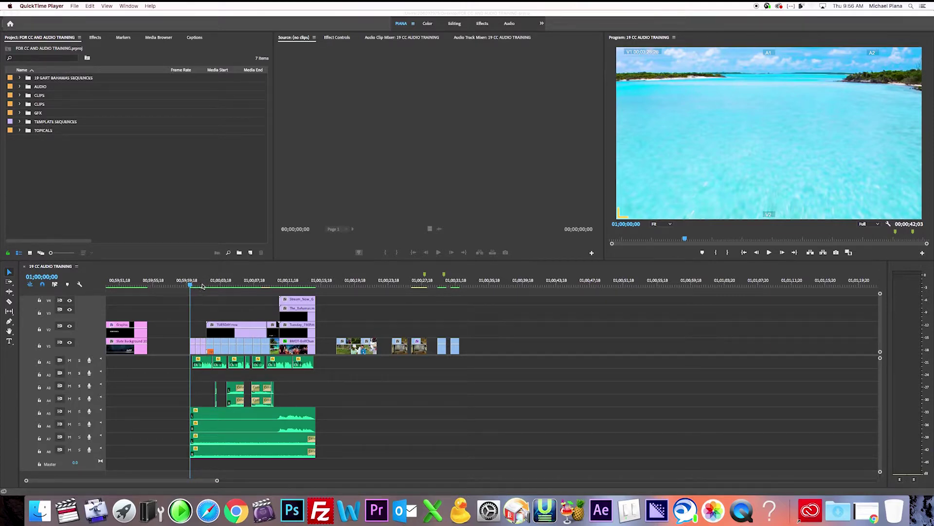
Activate Premiere Pro, preview the sequence opening, and show the Audio Clip Mixer for the eight tracks
click(217, 288)
drag(227, 288, 189, 291)
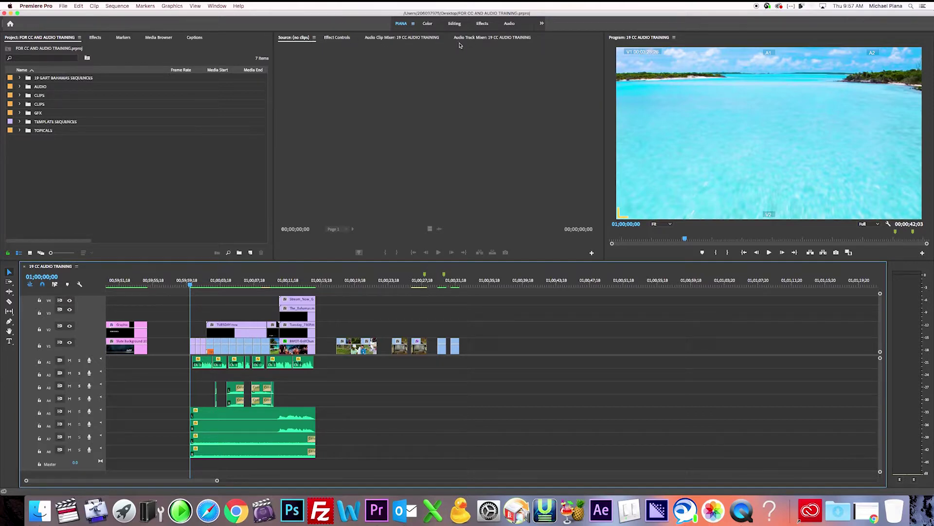
click(383, 38)
Switch to the Audio Track Mixer for Audio 1–8 and Master and reveal its effect slots
mouse_move(199, 287)
mouse_down()
mouse_move(207, 288)
mouse_move(190, 287)
mouse_up()
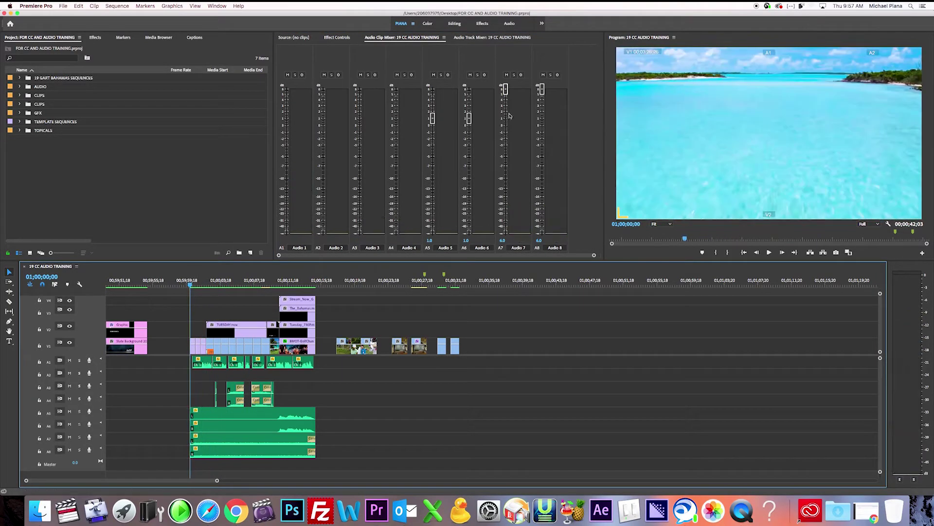
click(483, 38)
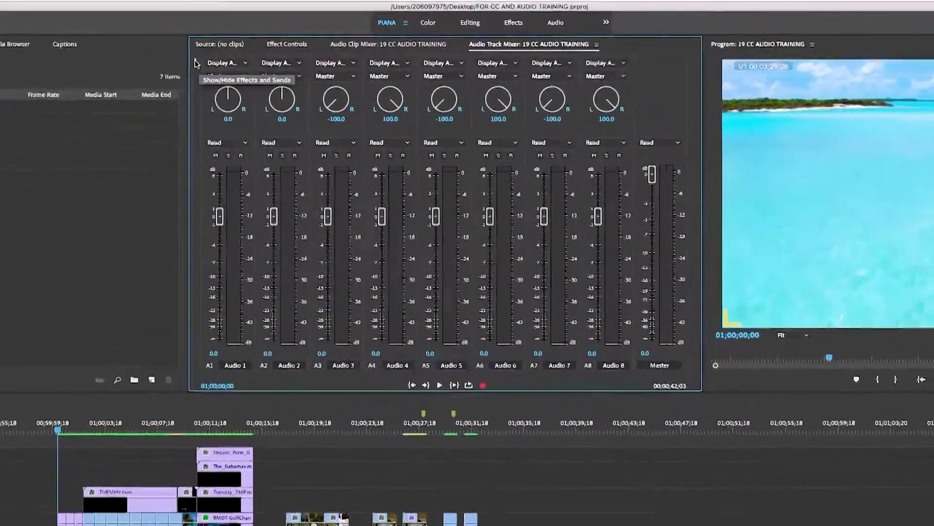
click(219, 59)
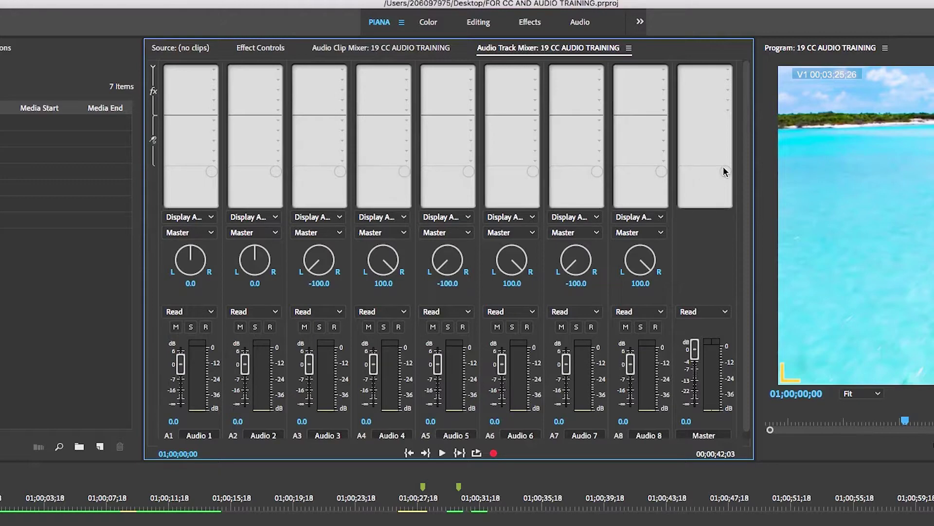
Scroll the Audio Track Mixer to confirm every track's effect and send slots are empty
scroll(747, 183, down, 2)
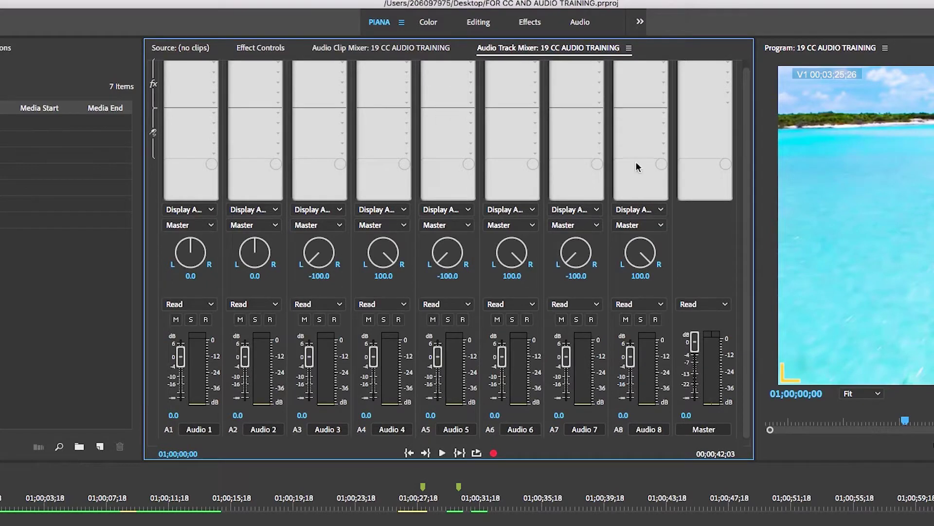
scroll(748, 149, up, 1)
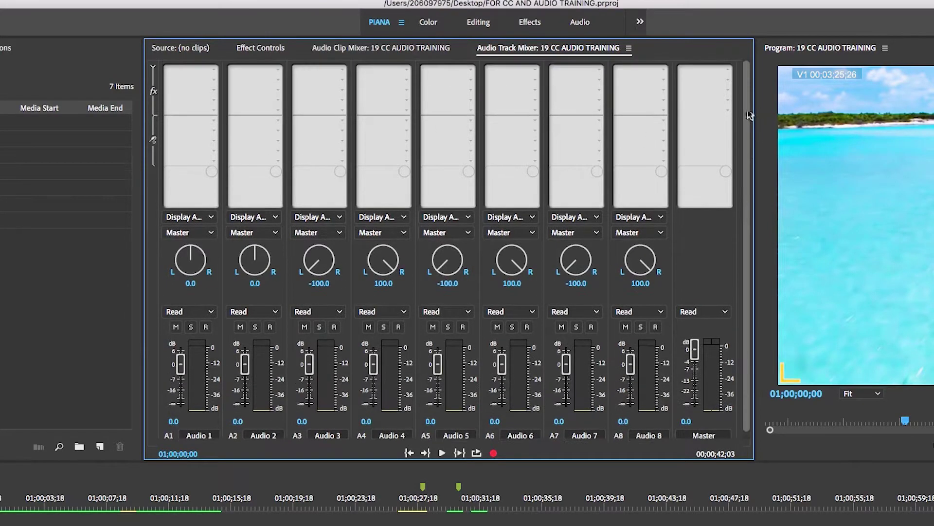
Insert Special > Loudness Radar into the Master track's first effect slot
click(728, 72)
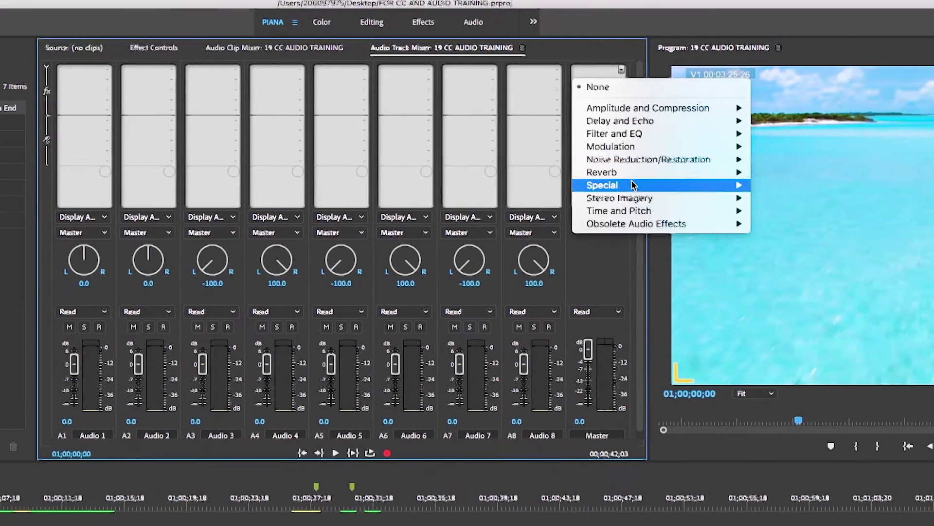
mouse_move(633, 185)
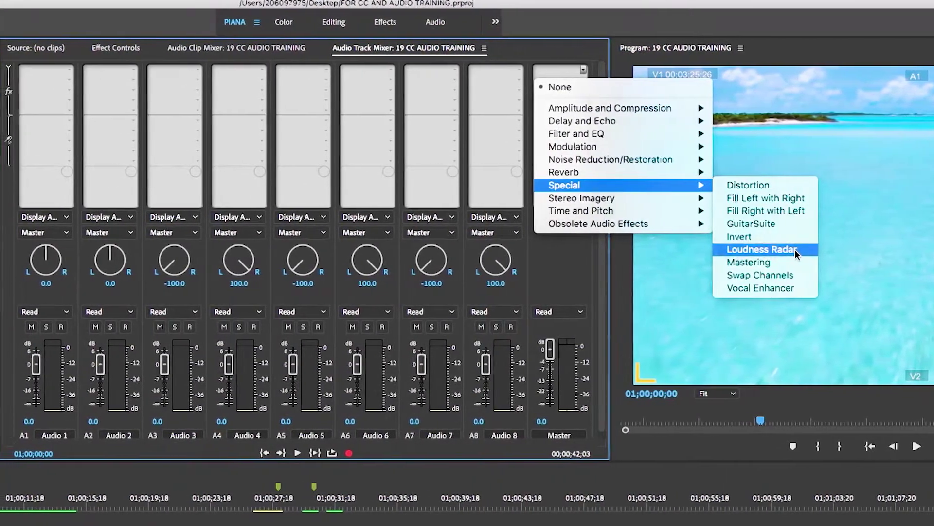
click(780, 250)
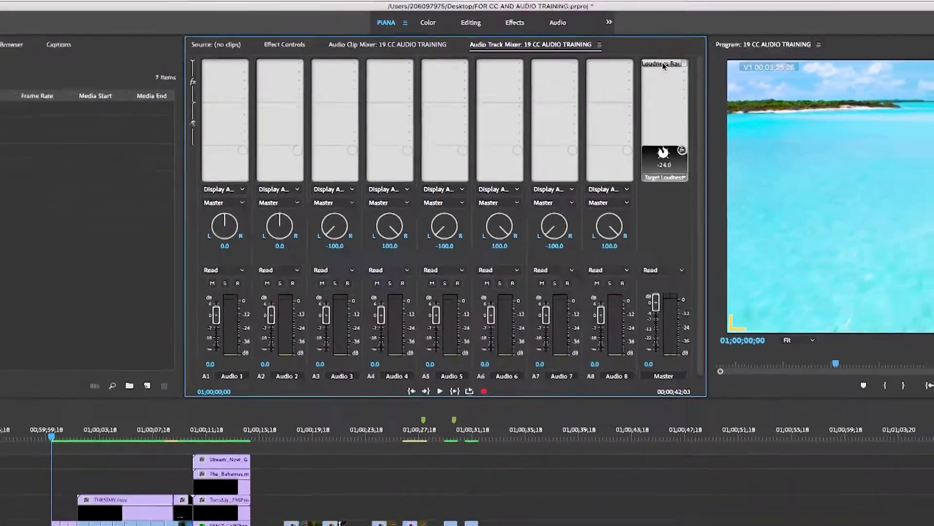
Open the Master's Loudness Radar editor and confirm the ATSC A/85 preset at -24.0 LKFS target
double_click(703, 69)
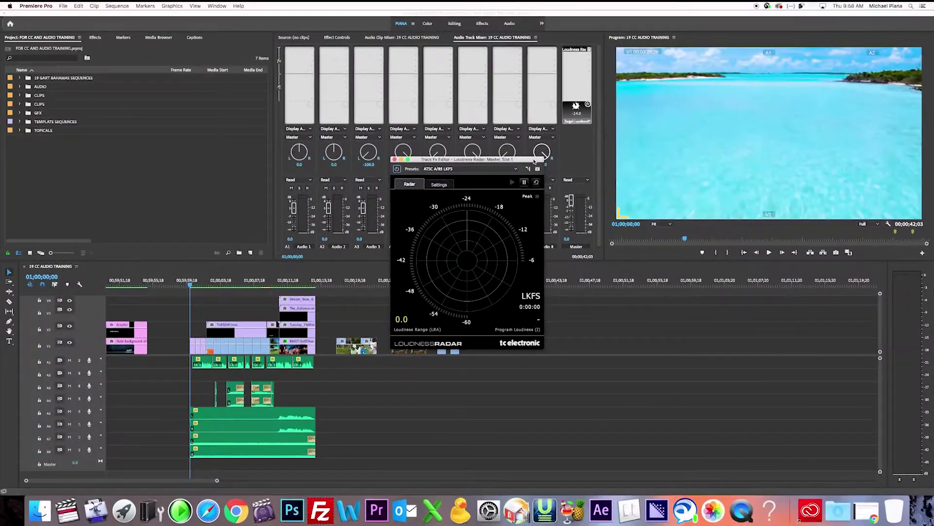
drag(571, 207, 263, 38)
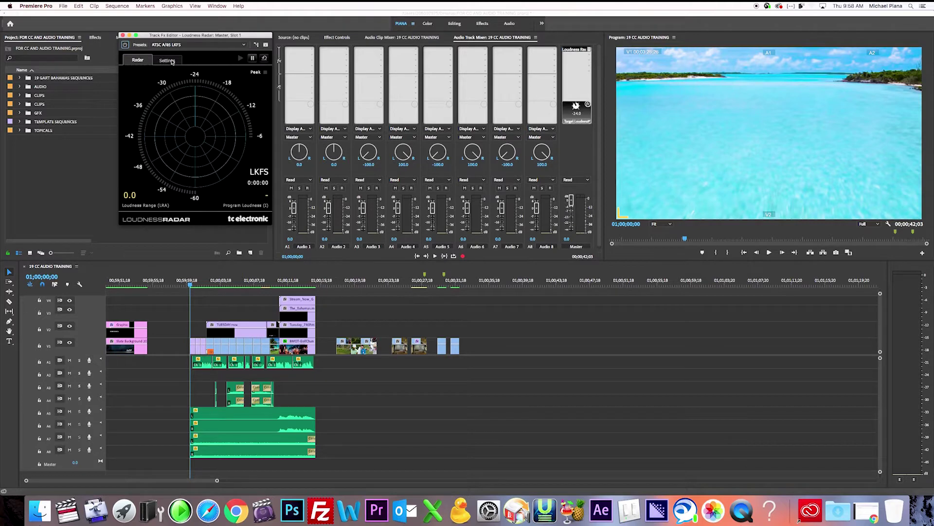
click(172, 61)
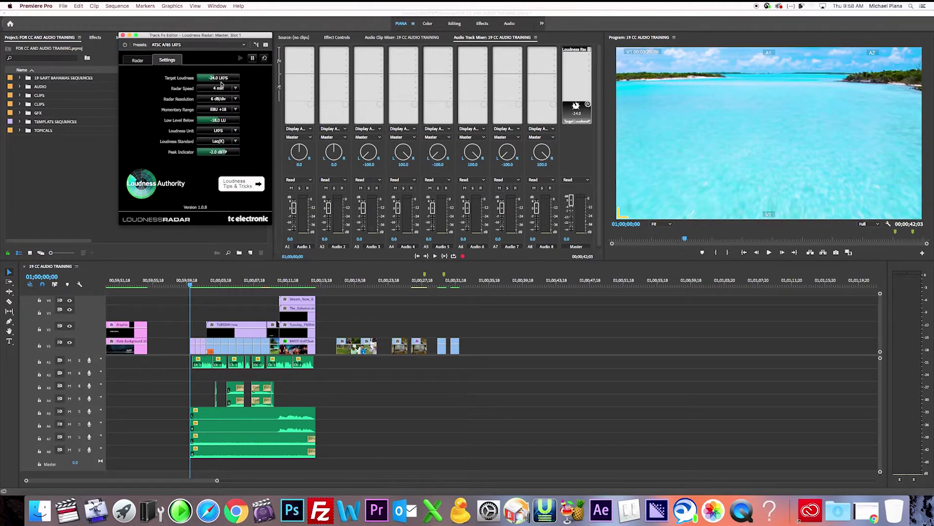
click(138, 61)
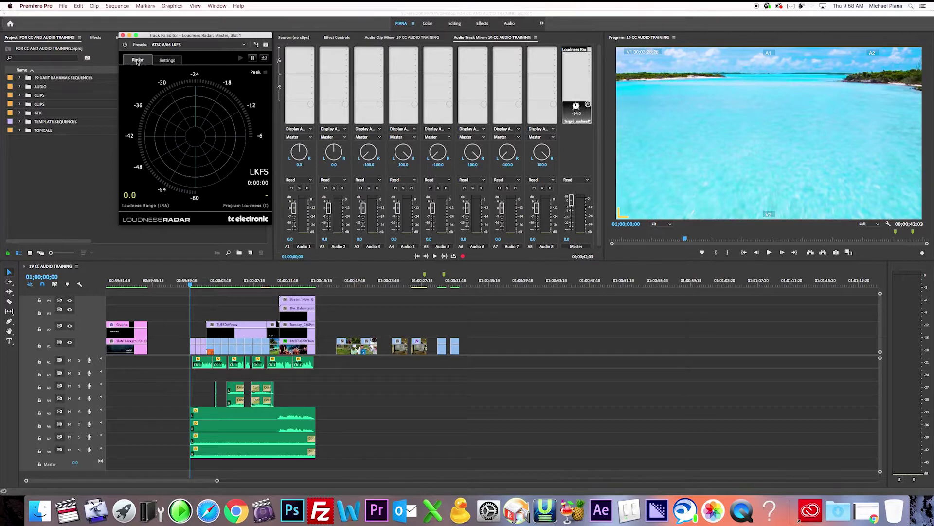
drag(210, 38, 208, 37)
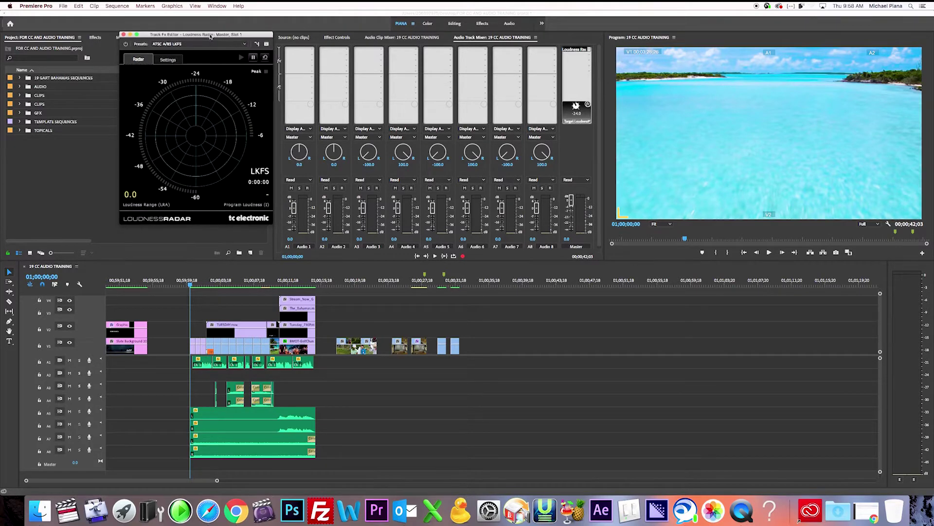
click(190, 286)
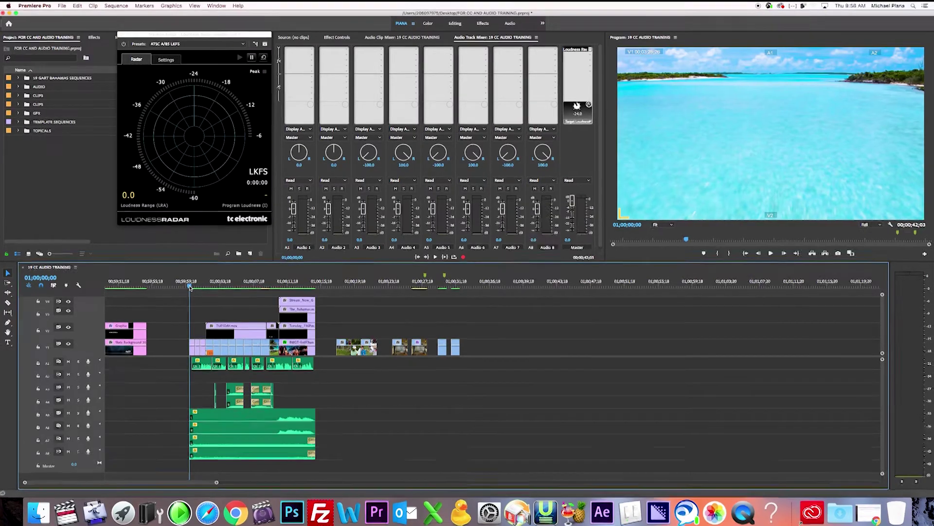
Play the first 15 seconds to measure -19.5 LKFS, then return the playhead to the start
key(space)
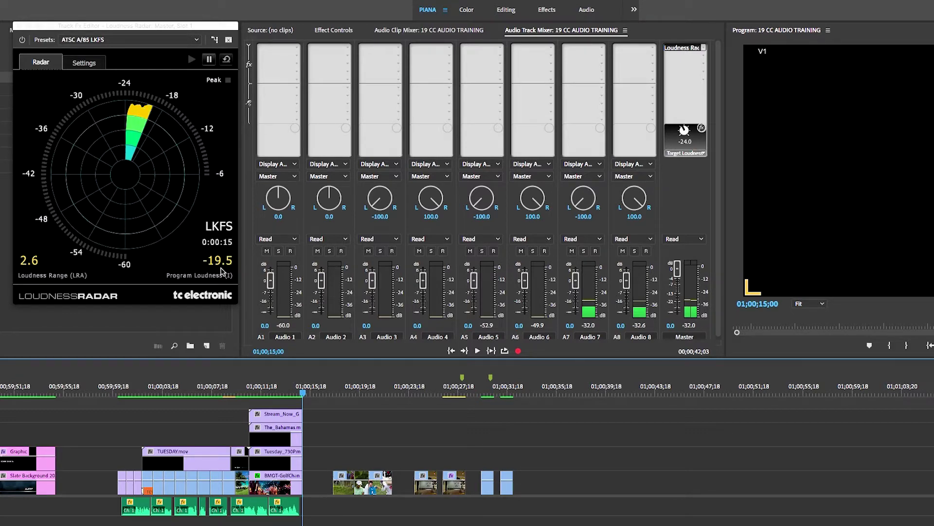
click(117, 397)
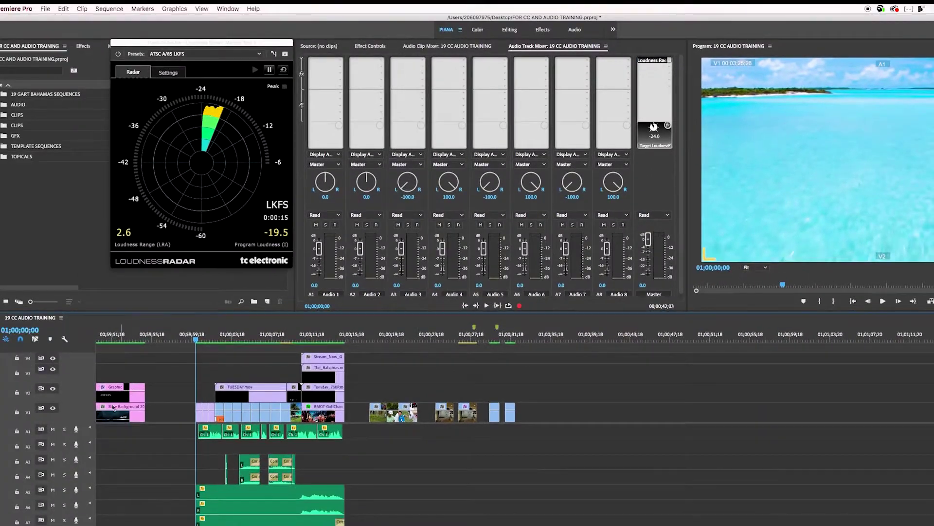
click(65, 429)
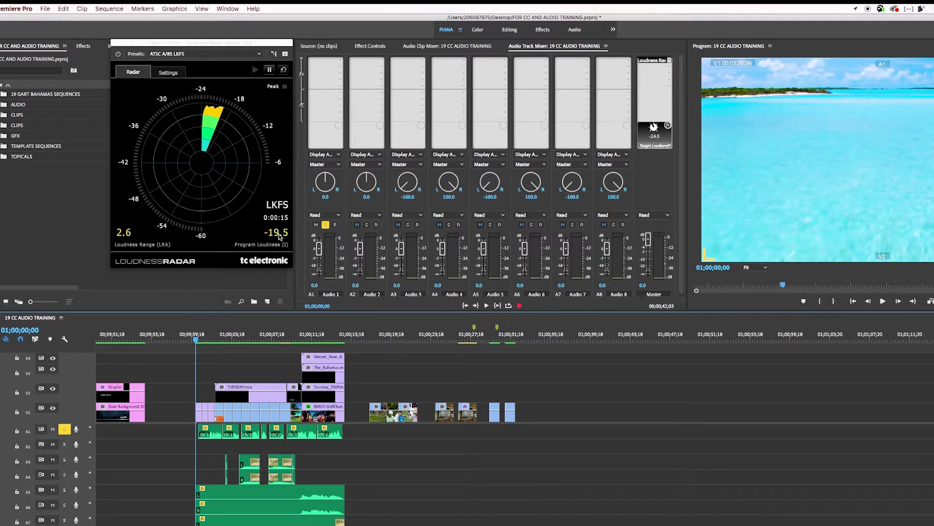
Reset the radar and remeasure with A1 soloed, reading -20.2 LKFS over 16 seconds
click(284, 69)
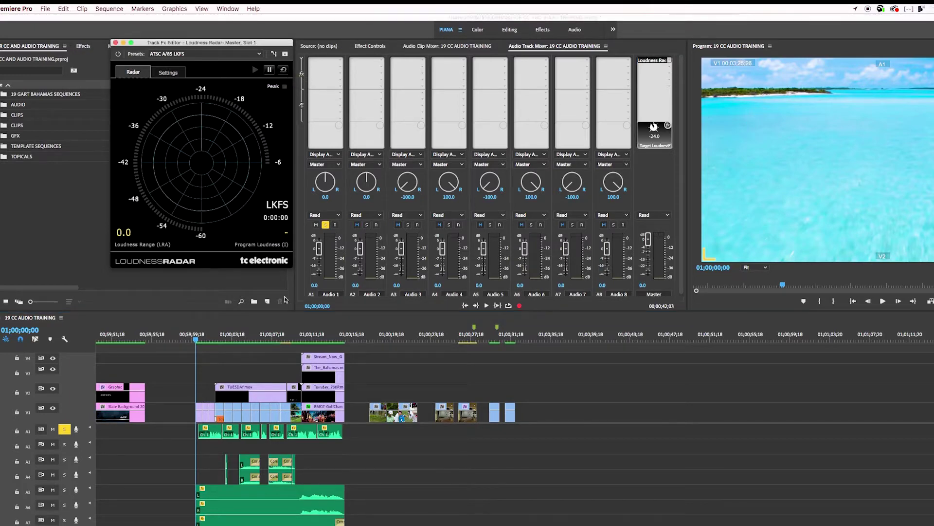
click(195, 339)
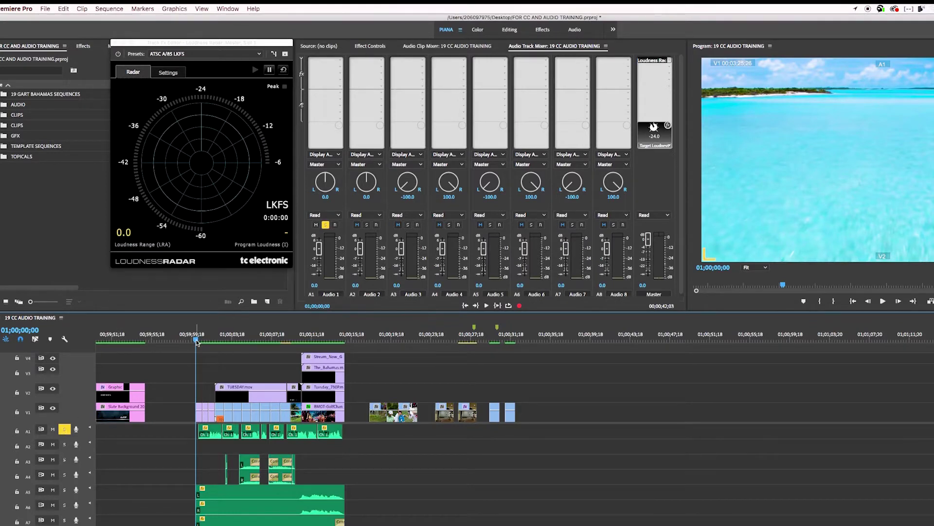
key(space)
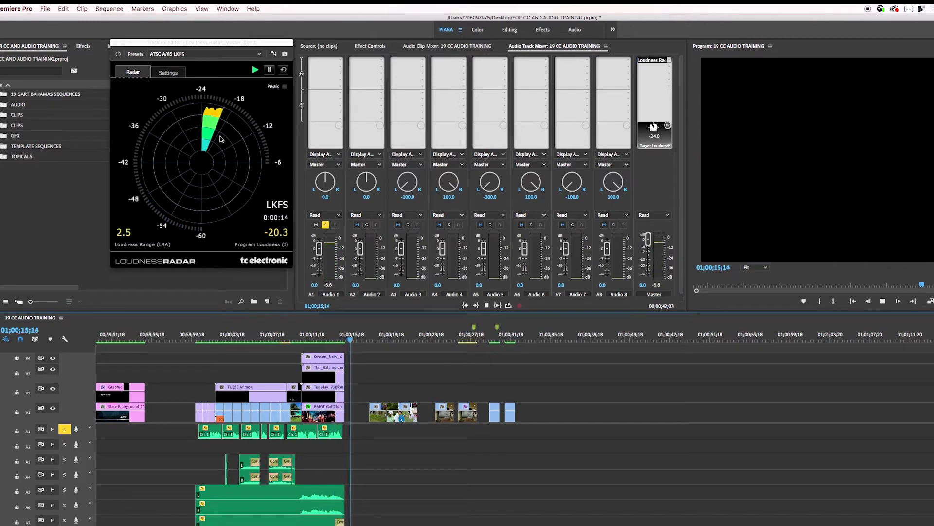
key(space)
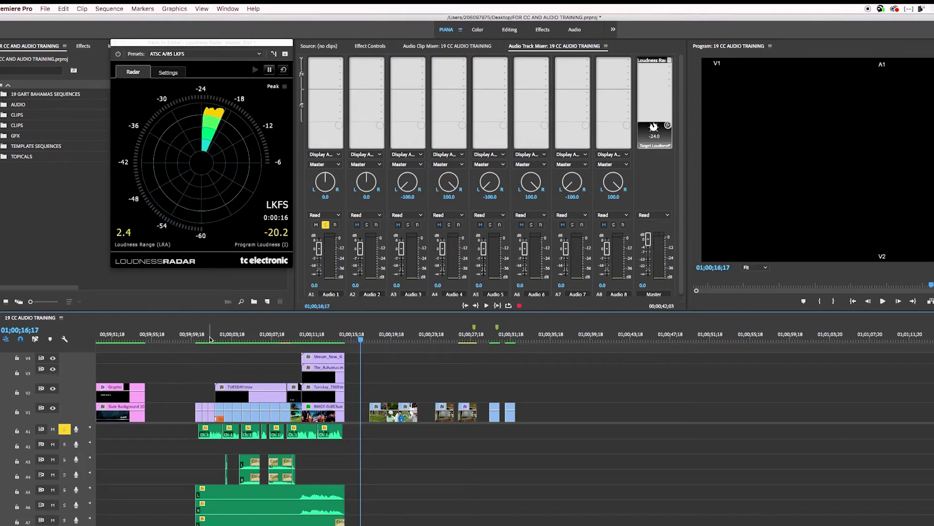
In the Audio Clip Mixer, set the first Audio 1 clip's gain to 1.0 dB
click(208, 339)
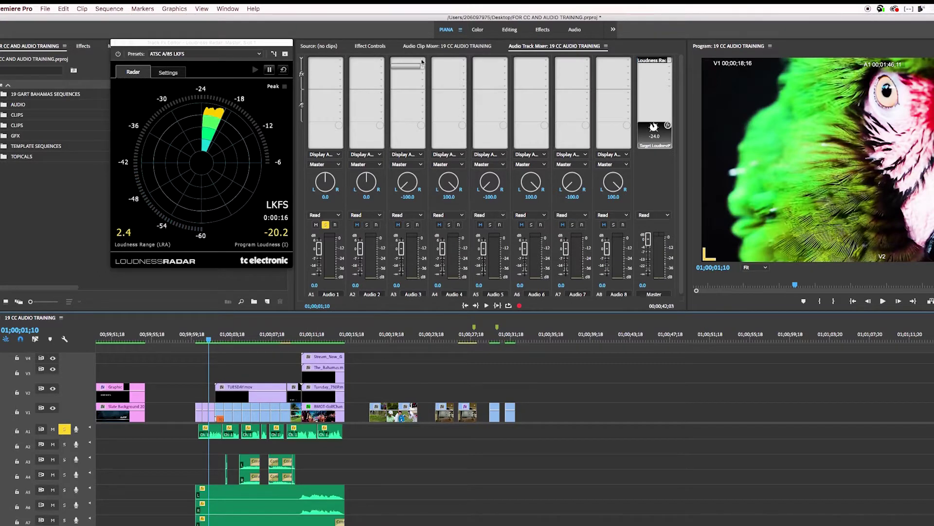
click(421, 46)
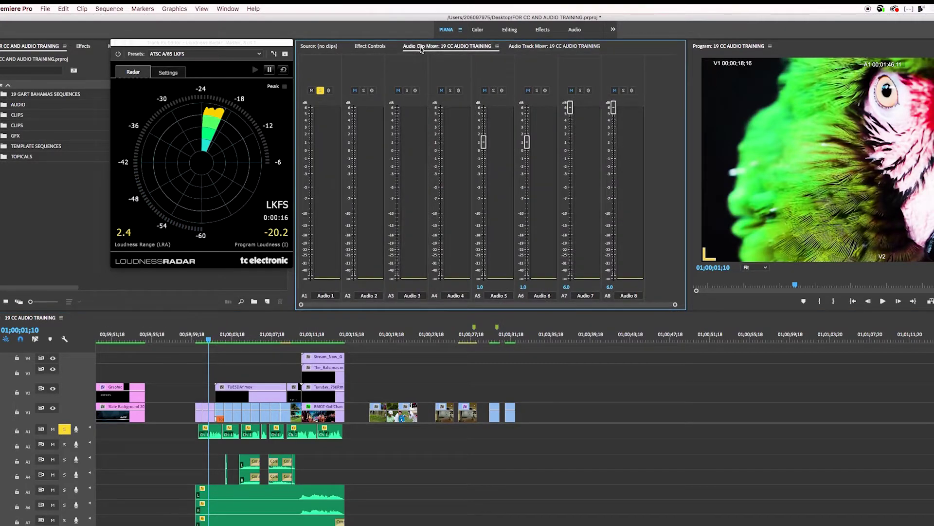
drag(209, 339, 204, 341)
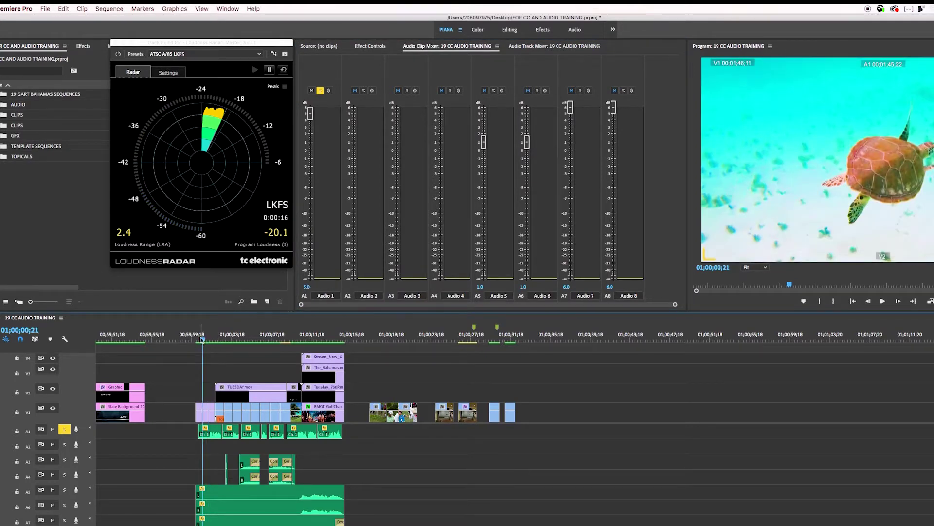
drag(202, 340, 199, 341)
key(space)
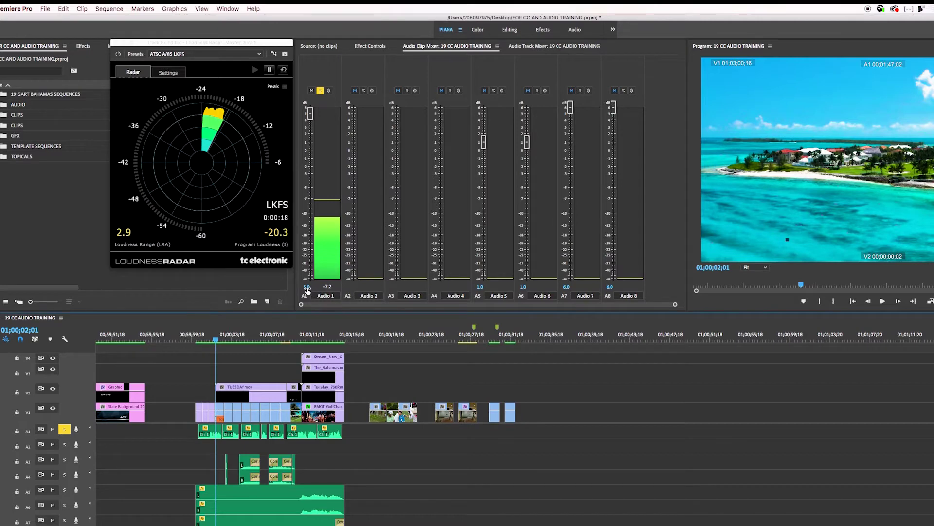
click(306, 287)
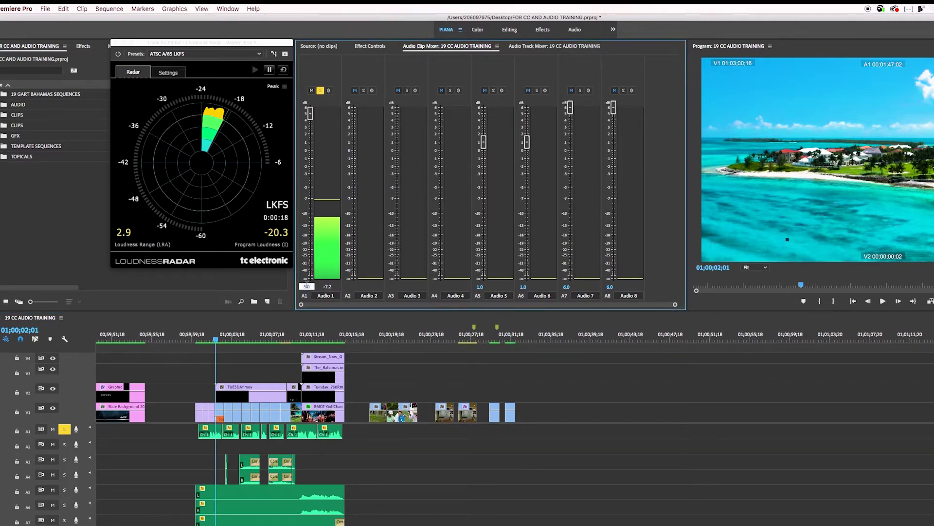
key(Return)
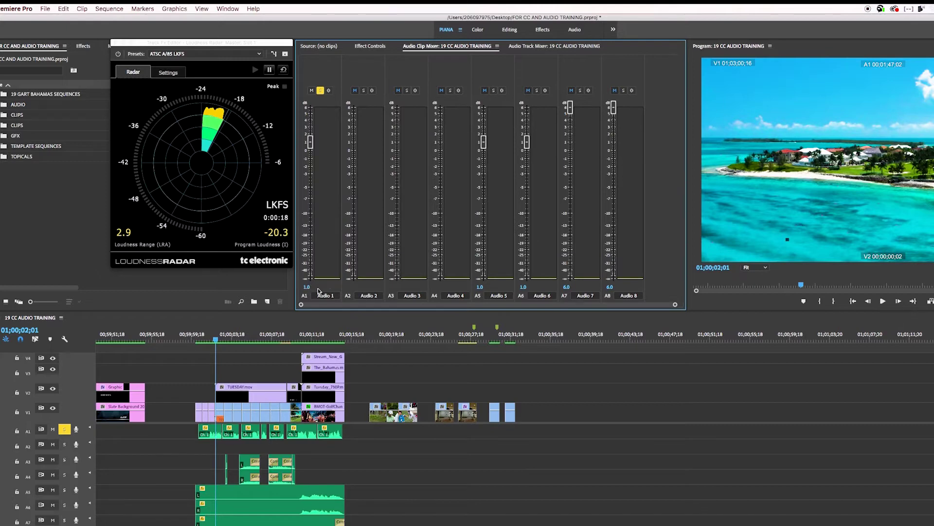
drag(213, 341, 202, 340)
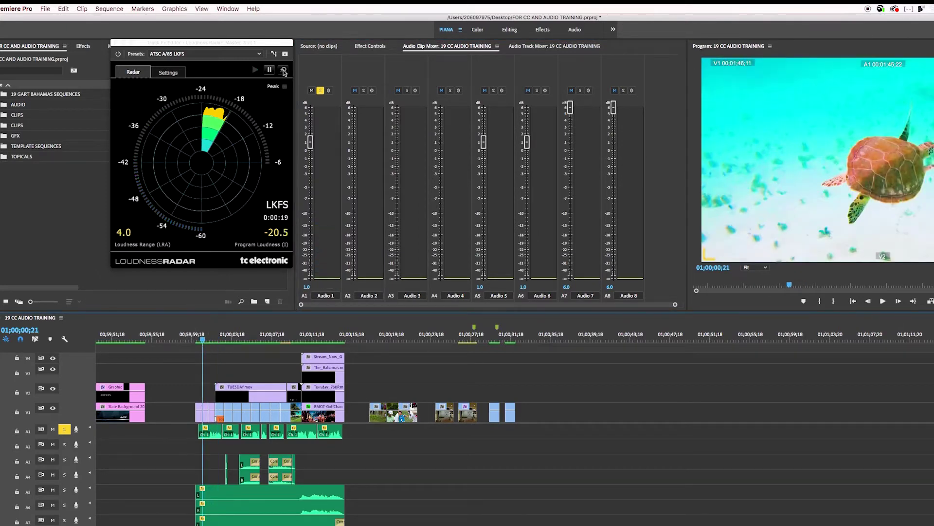
Reset the radar, take a short reading from the sequence start, then clear it again
click(283, 70)
click(198, 342)
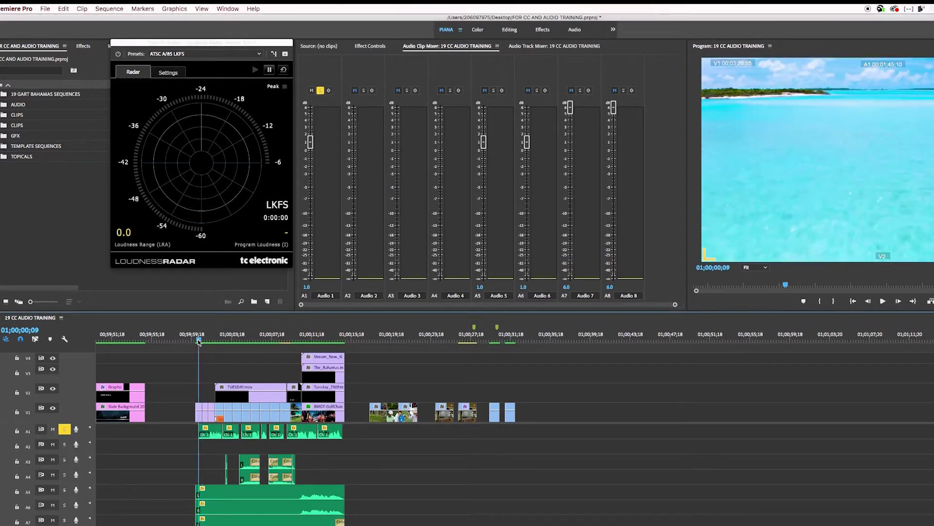
key(space)
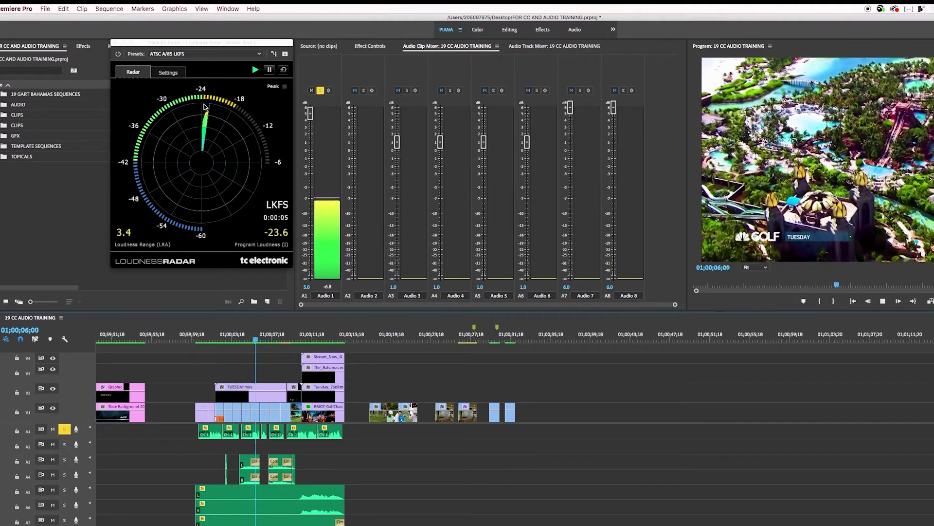
key(space)
key(Up)
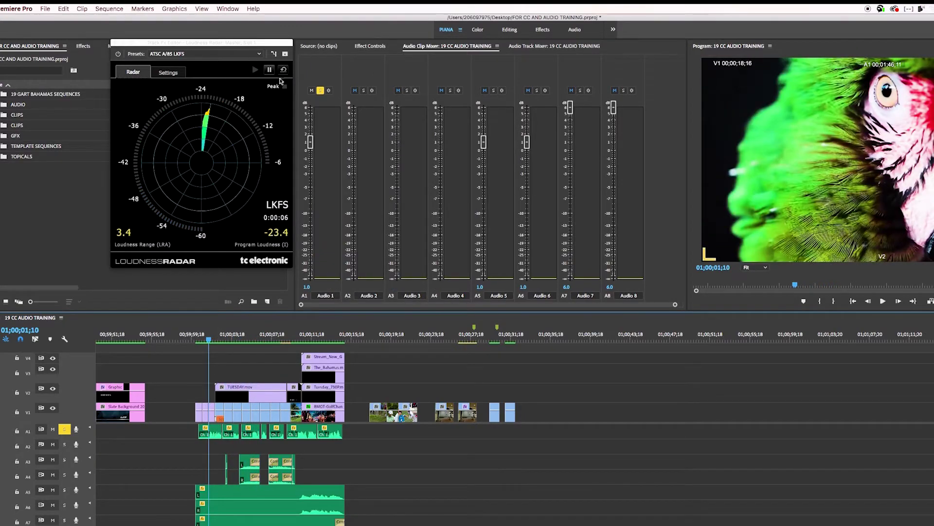
click(284, 69)
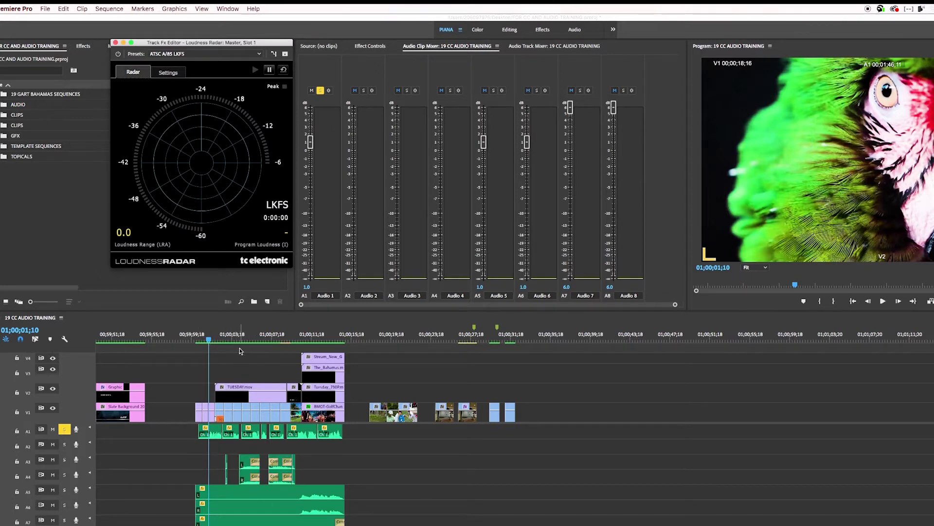
Paste the first A1 clip's Volume attribute onto the other six A1 voice-over clips
click(211, 436)
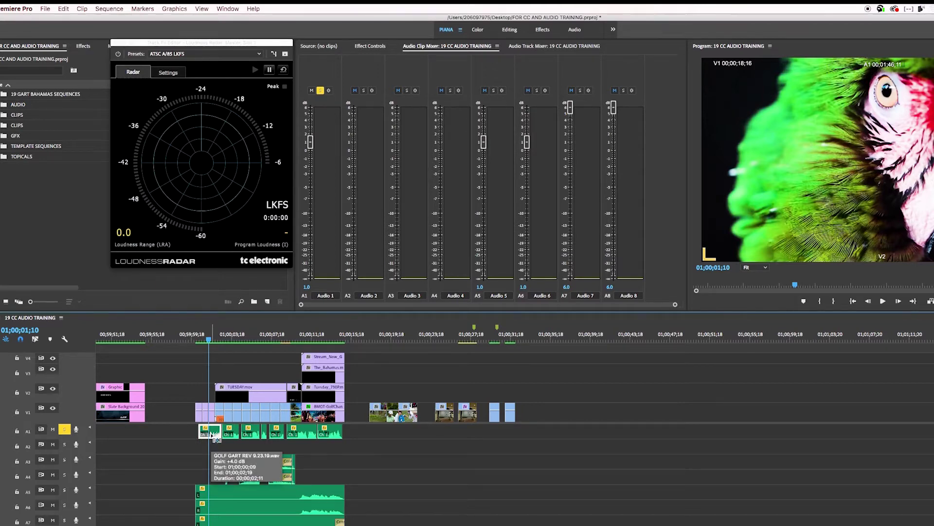
drag(363, 440, 234, 437)
right_click(233, 433)
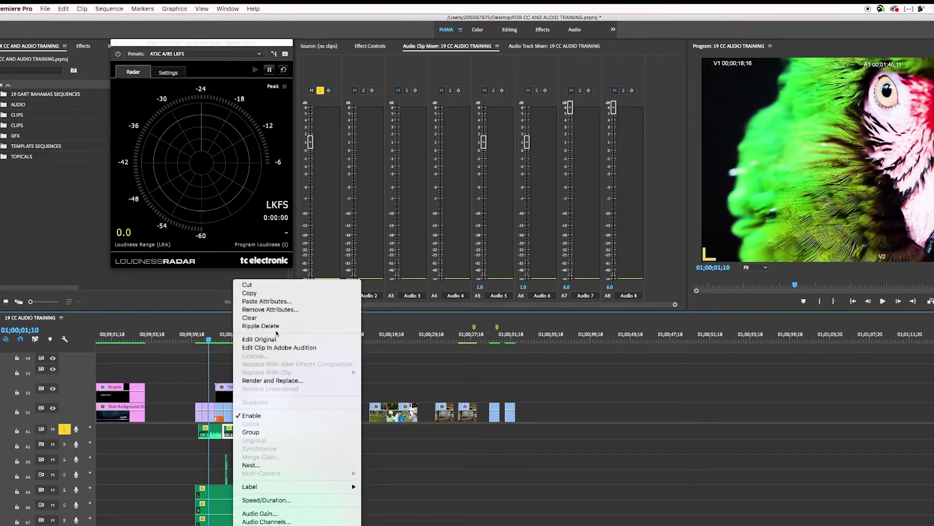
click(278, 301)
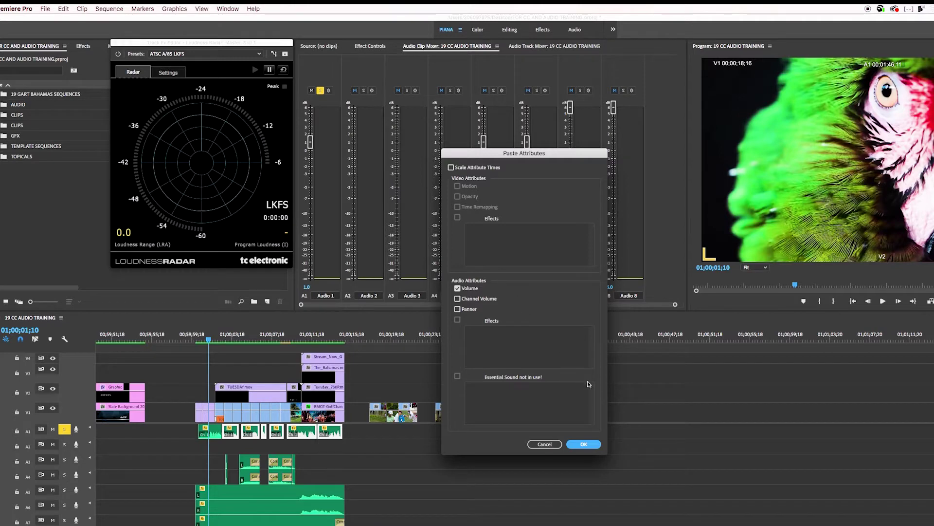
click(583, 444)
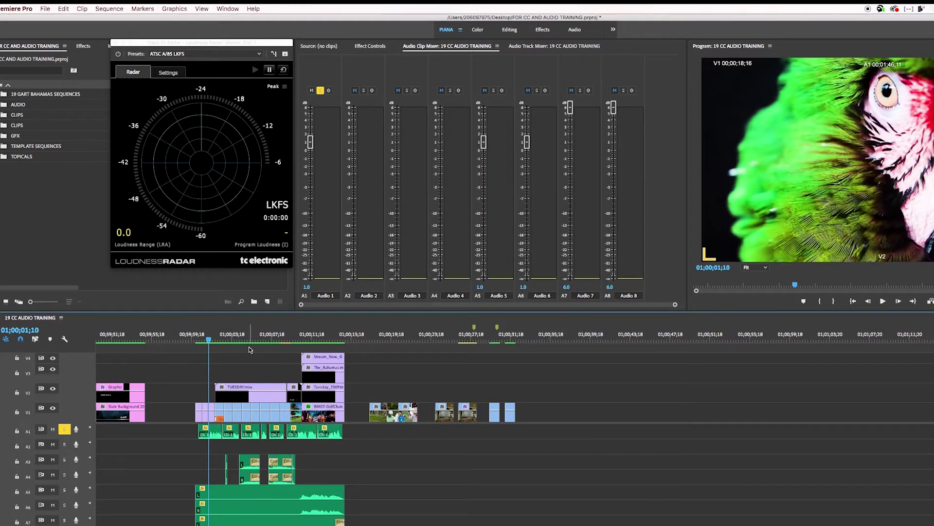
drag(228, 340, 295, 342)
Replay the sequence from the start on the Loudness Radar for a 14-second -24.3 LKFS reading
key(space)
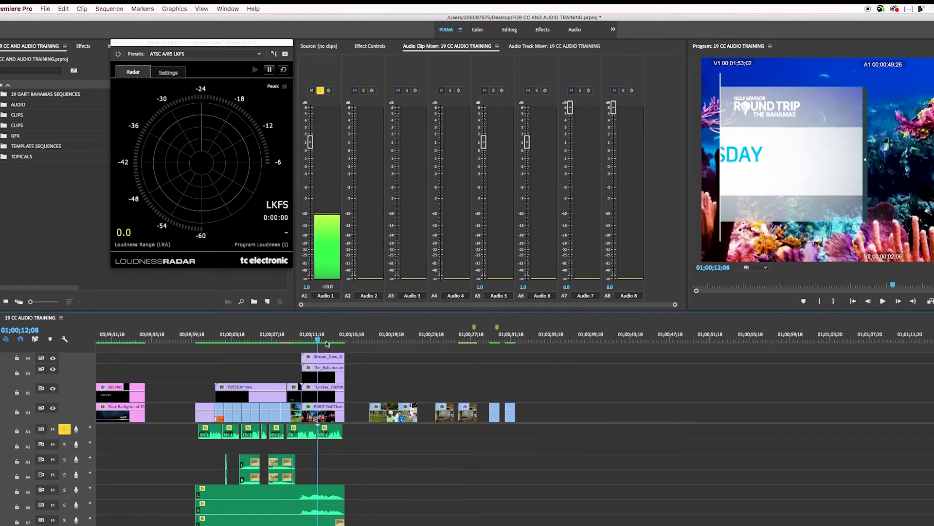
key(space)
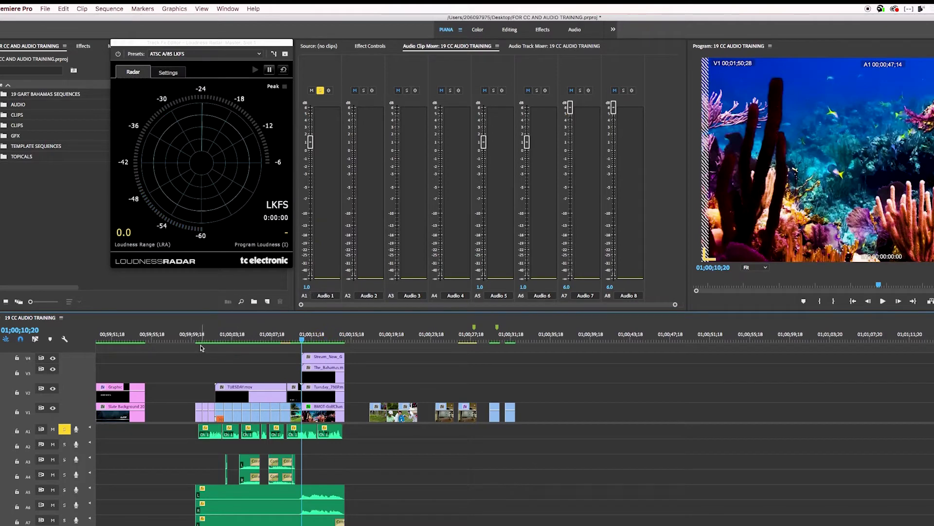
key(Home)
click(284, 71)
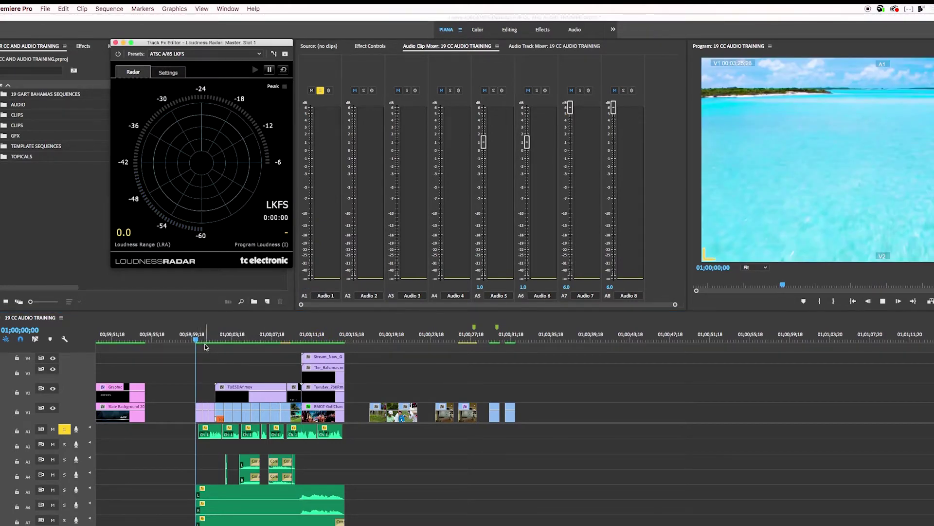
key(space)
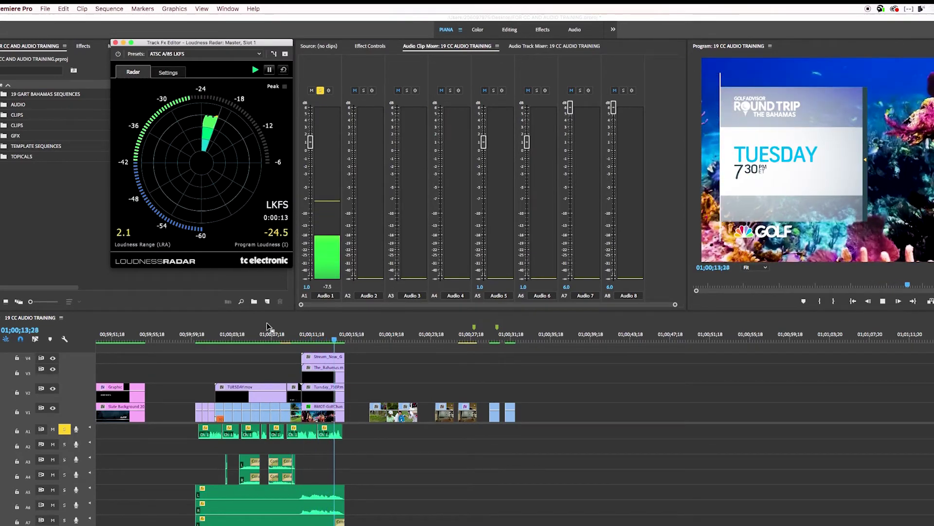
click(202, 337)
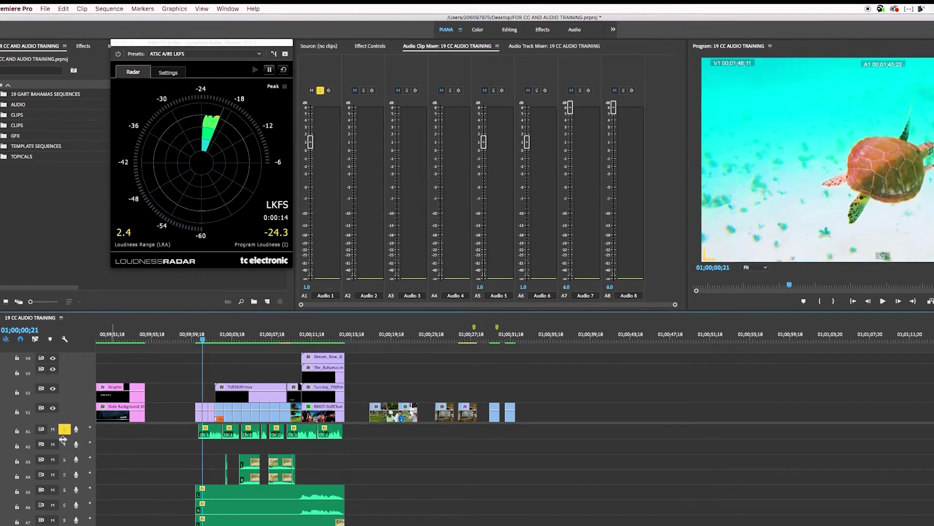
Turn off the A1 solo so no track is soloed, and return the playhead to the start
click(64, 430)
click(65, 445)
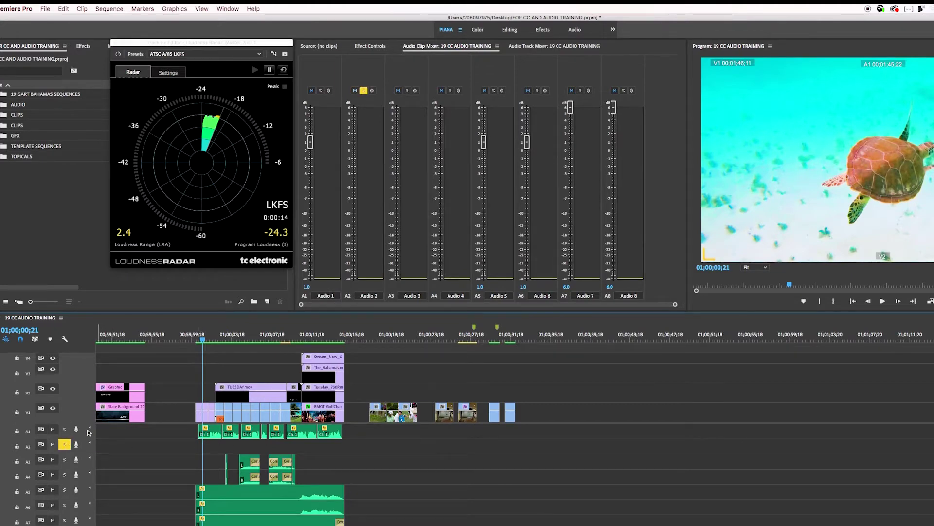
click(64, 444)
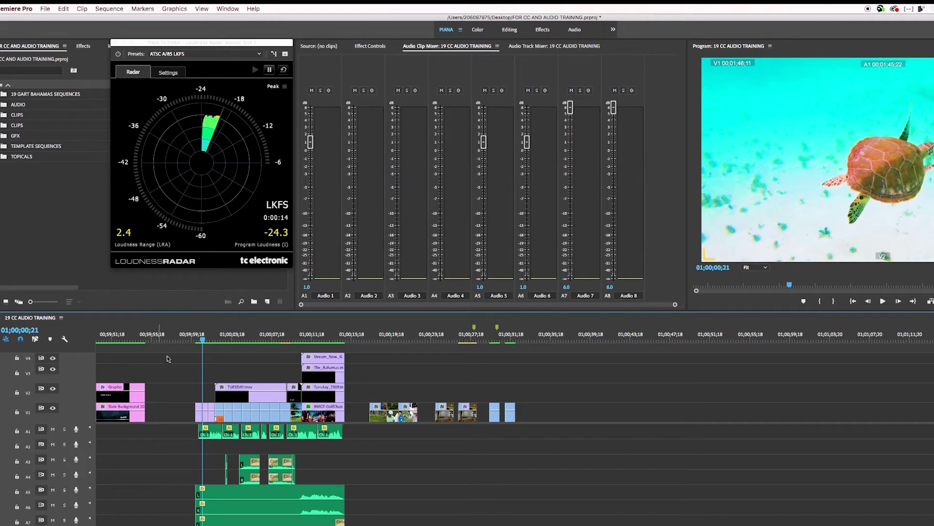
click(194, 340)
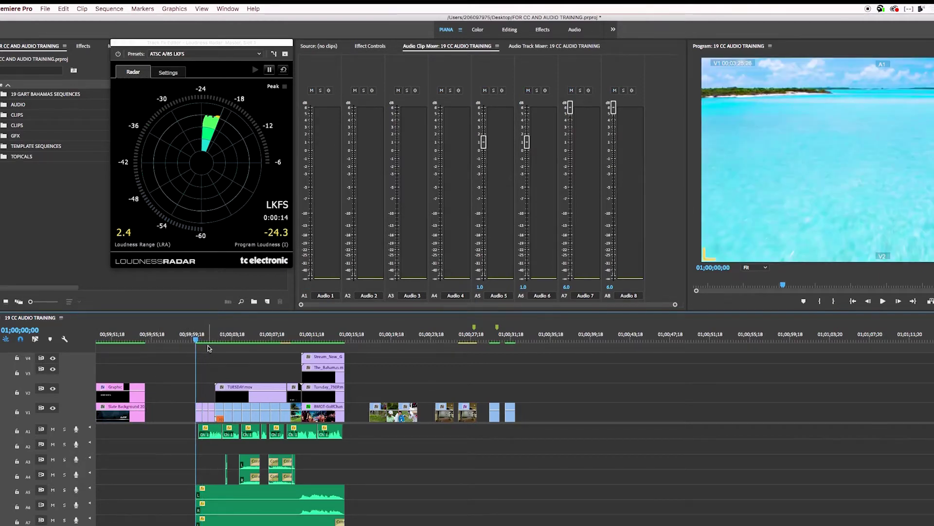
Clear the Loudness Radar and play the full mix, reading -22.7 LKFS with 2.1 loudness range
click(284, 70)
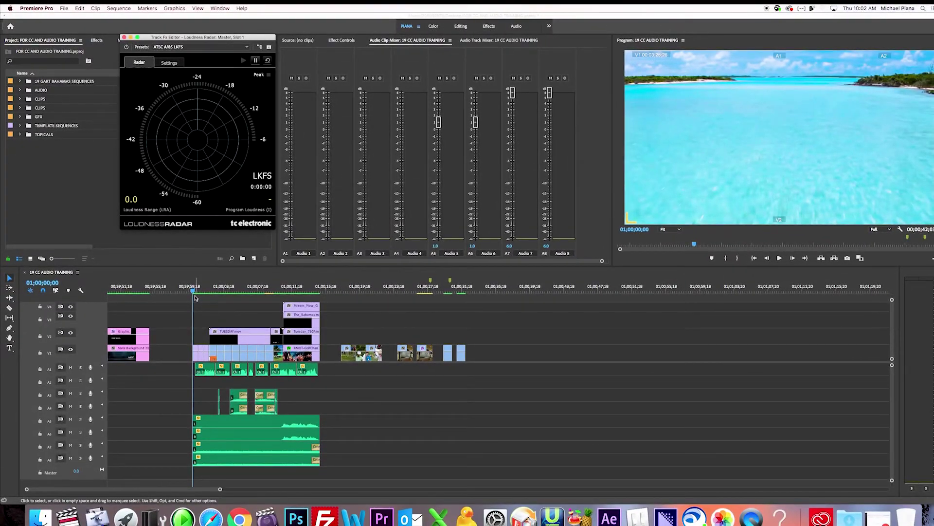
key(space)
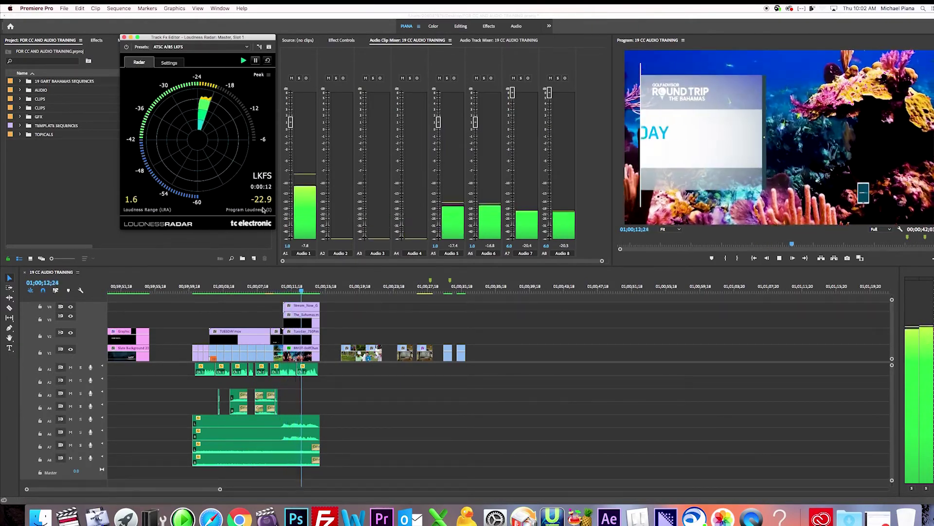
key(space)
click(262, 288)
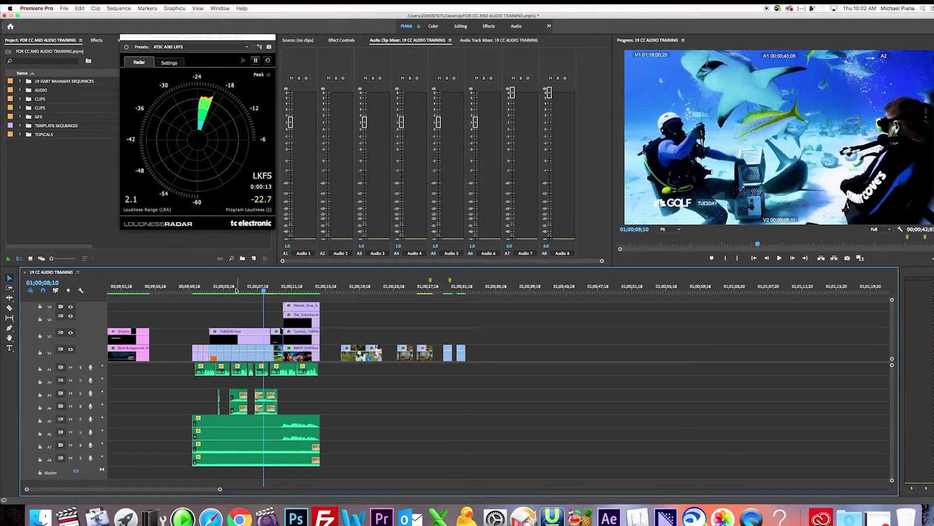
Set the A7 and A8 music track volumes from 6.0 to 0 dB in the Audio Clip Mixer
drag(236, 290, 249, 289)
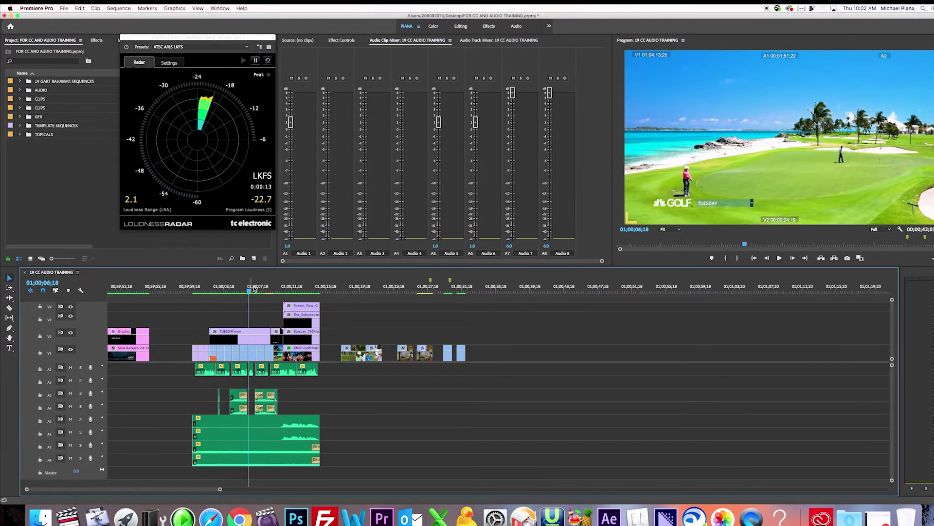
click(510, 246)
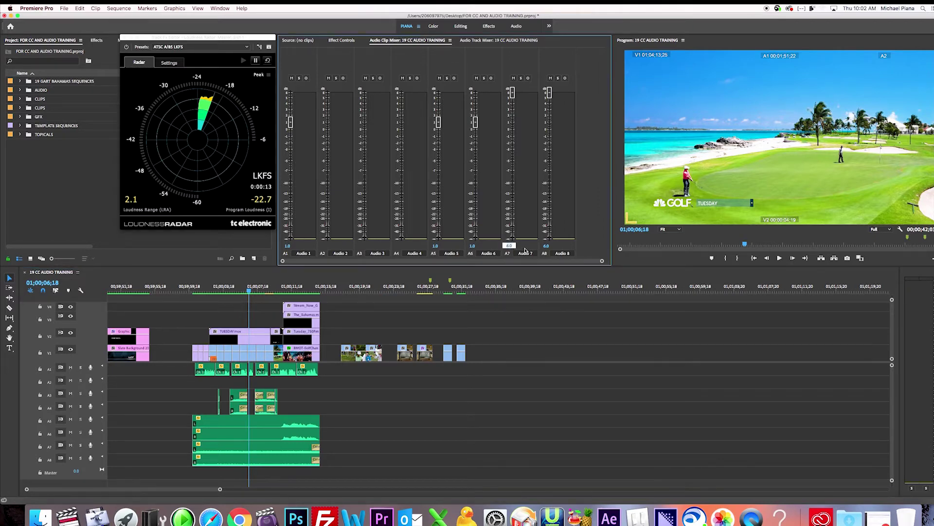
text(0)
click(547, 247)
text(0)
key(Return)
Move the playhead to the sequence start and clear the Loudness Radar reading
click(246, 291)
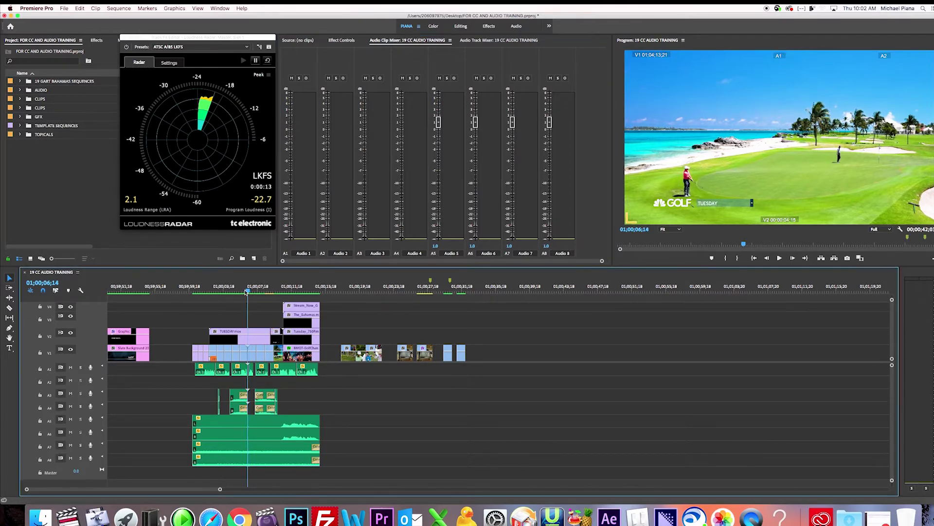
click(193, 292)
click(268, 60)
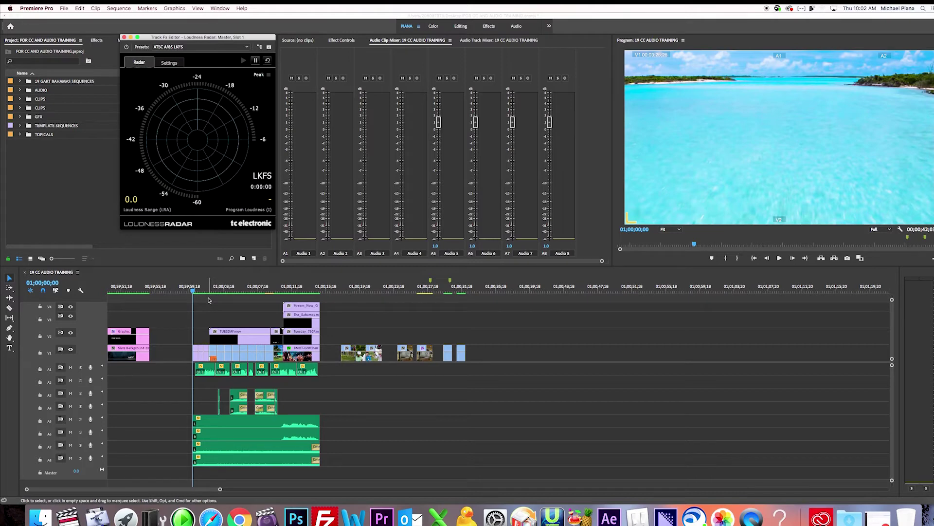
Play the sequence through to get a 15-second -23.5 LKFS reading with 3.1 loudness range
key(space)
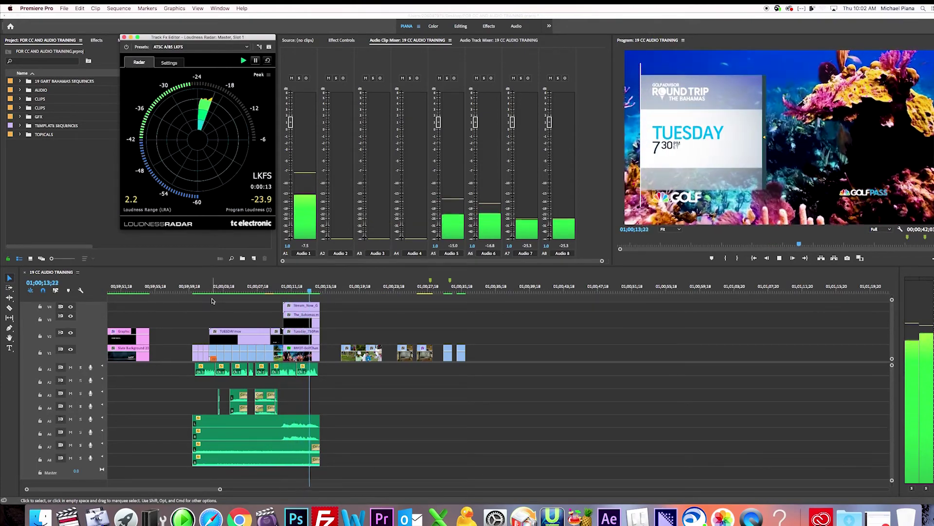
key(space)
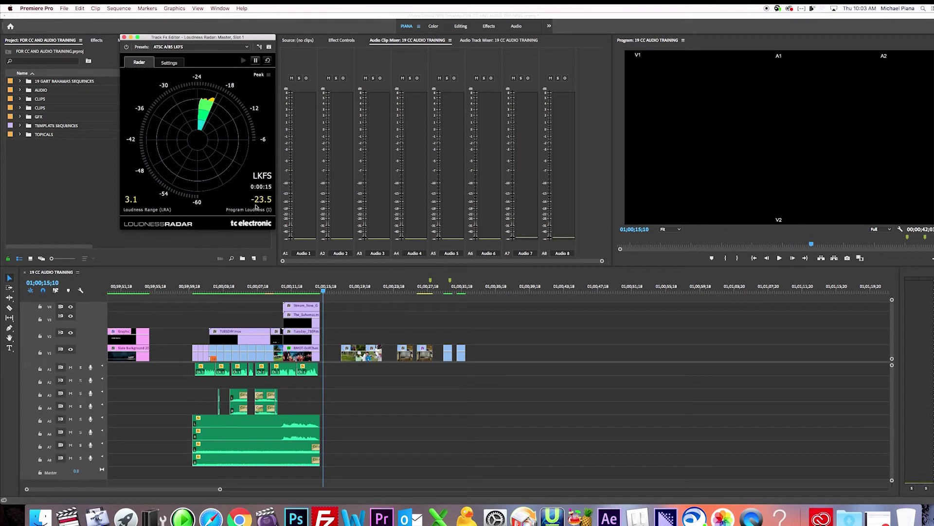
click(305, 290)
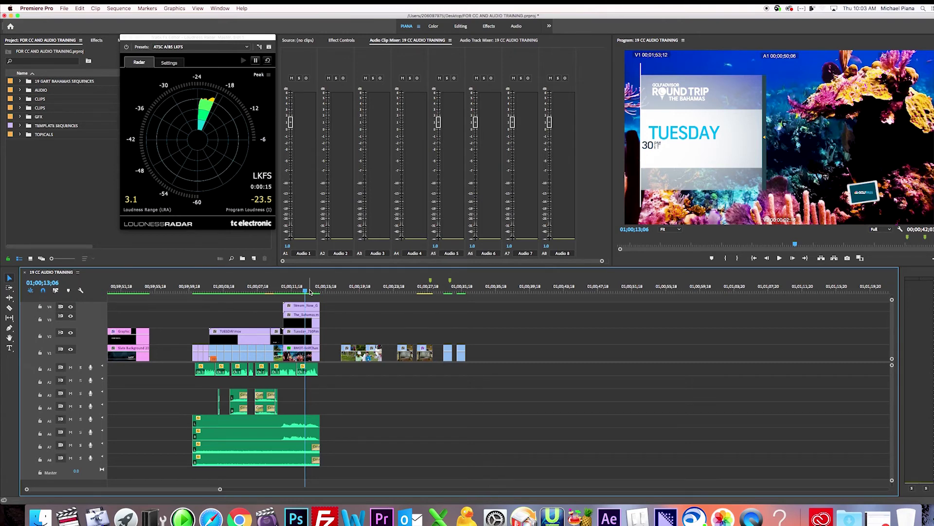
click(204, 291)
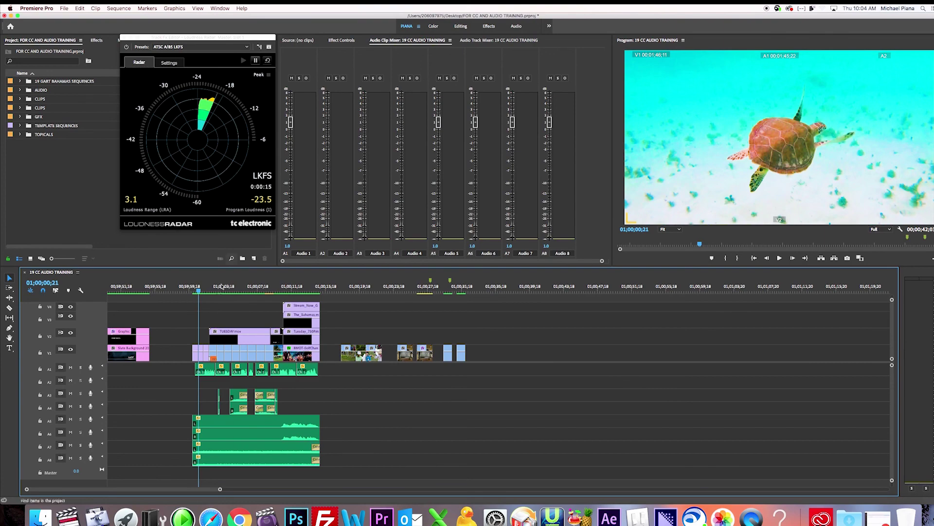
click(193, 291)
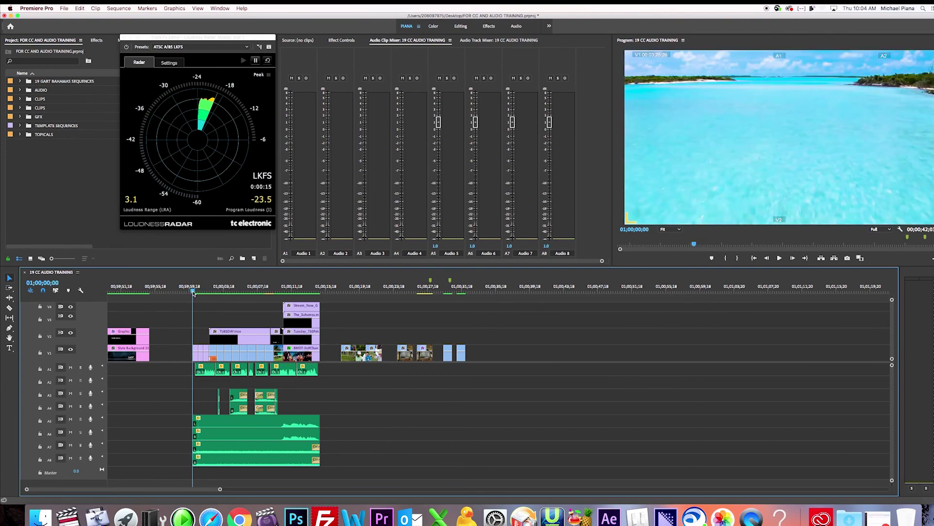